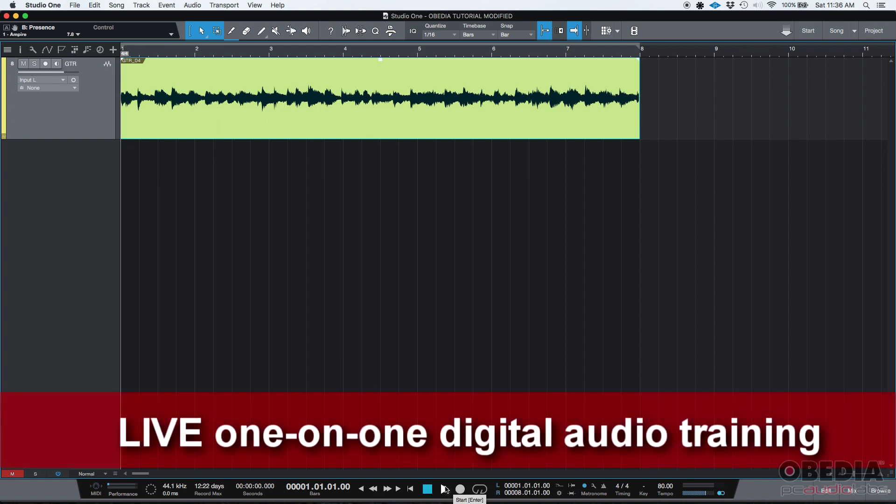
- Play back the GTR track, stop it, and glance at the mixing console
click(445, 489)
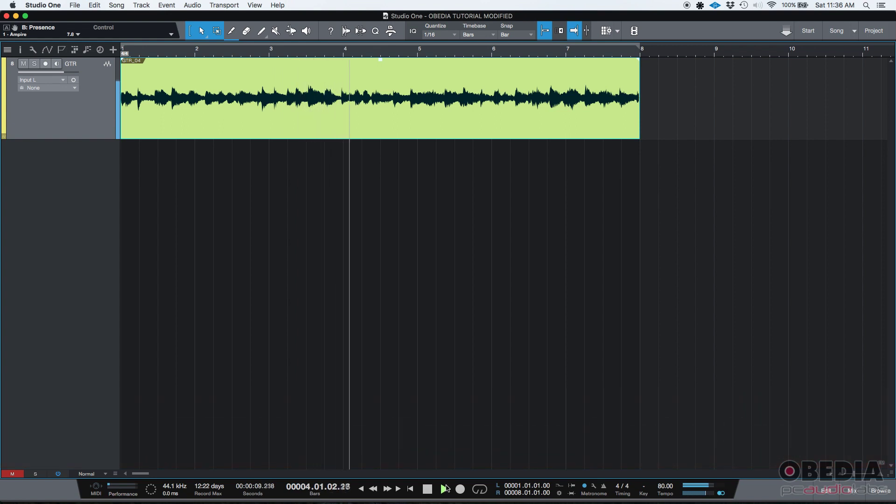
click(429, 490)
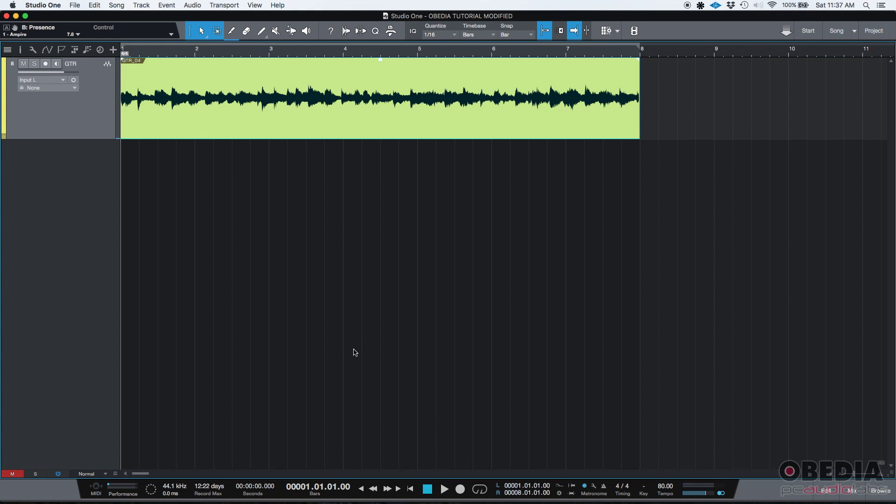
click(854, 493)
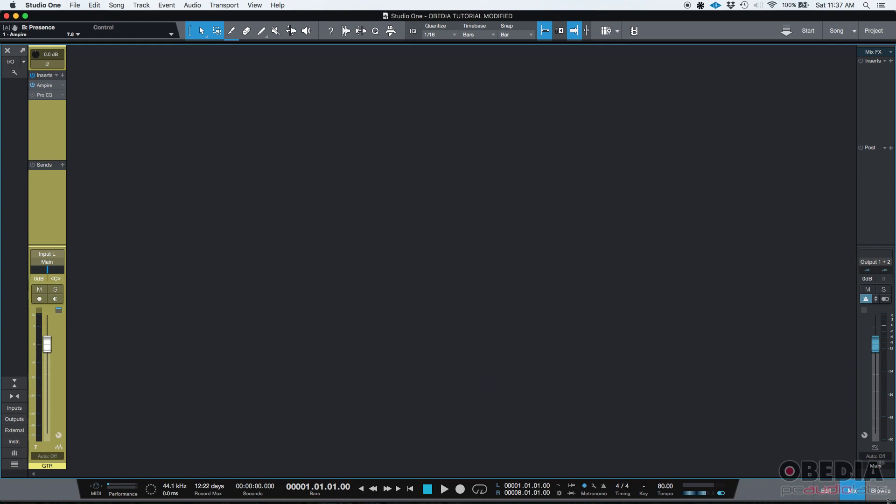
click(854, 489)
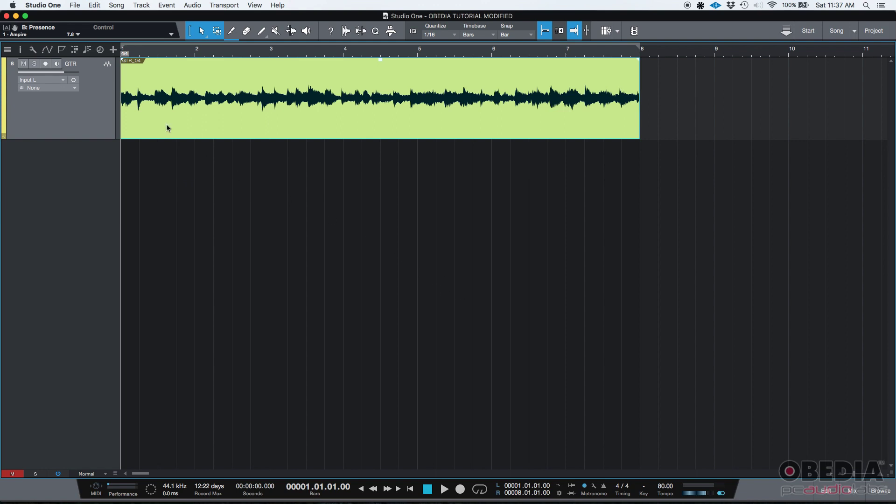
- Display the 'Pan - GTR' automation envelope over the clip, then bring up the mixing console
click(47, 51)
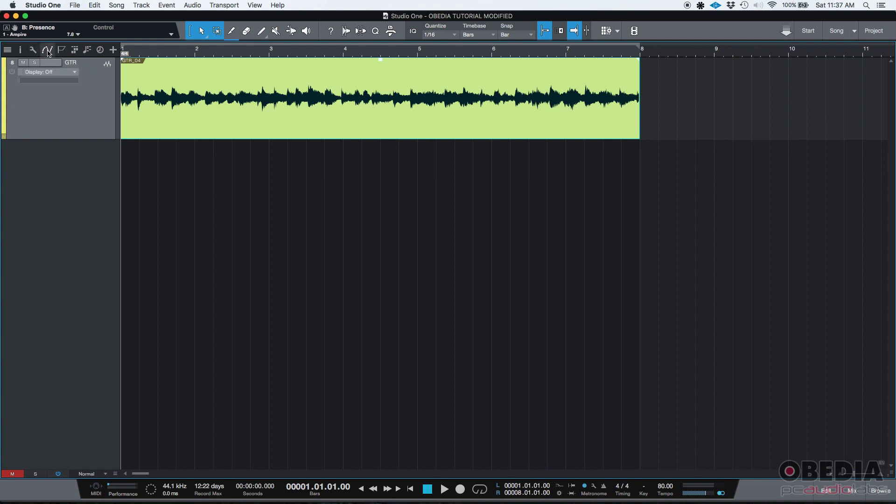
click(78, 73)
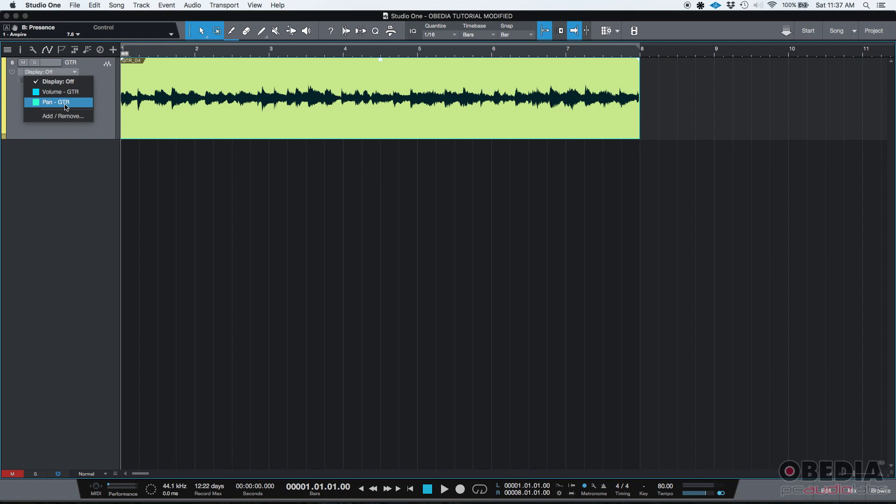
click(81, 103)
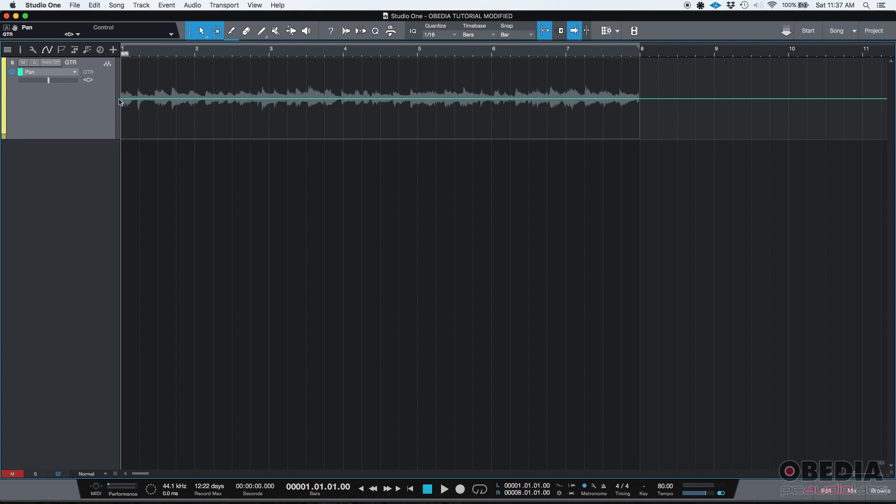
click(217, 103)
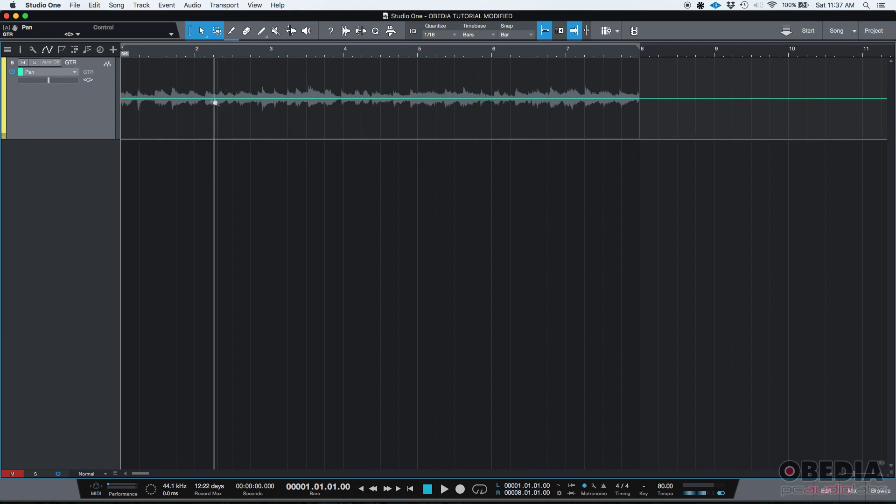
click(858, 494)
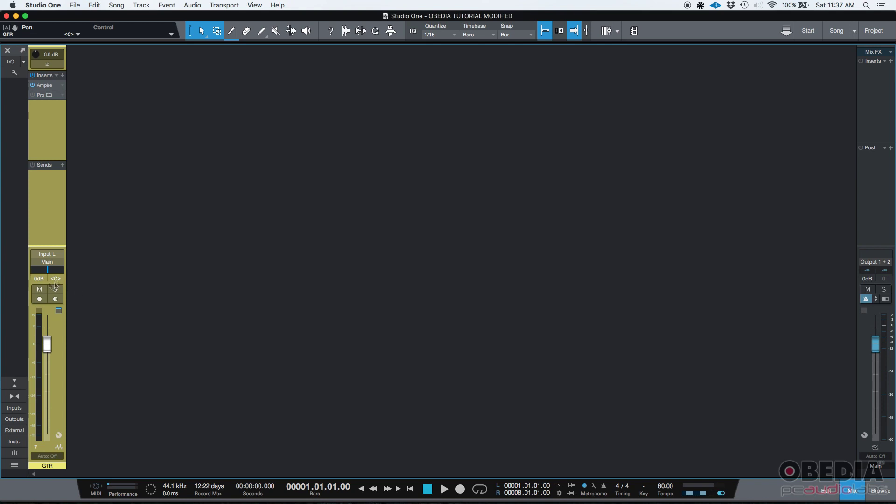
click(858, 495)
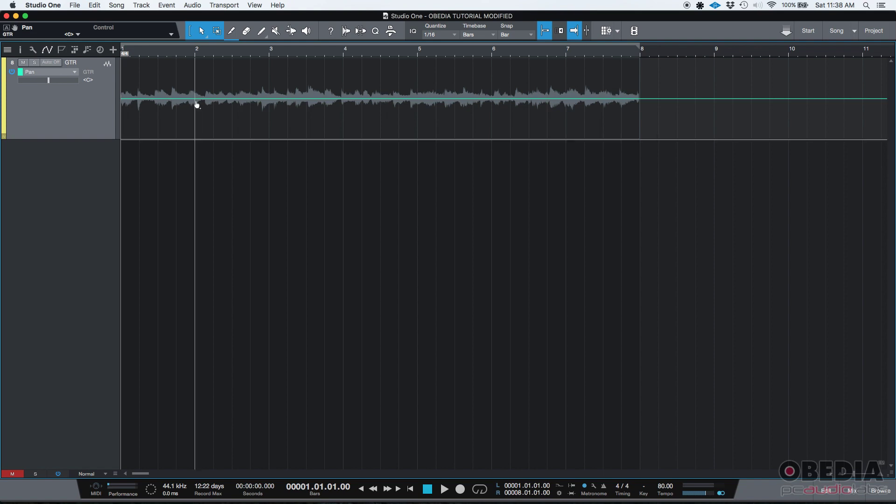
click(197, 104)
- Add pan points at bars 2 and 4 and raise the segment between them to hard left
click(344, 104)
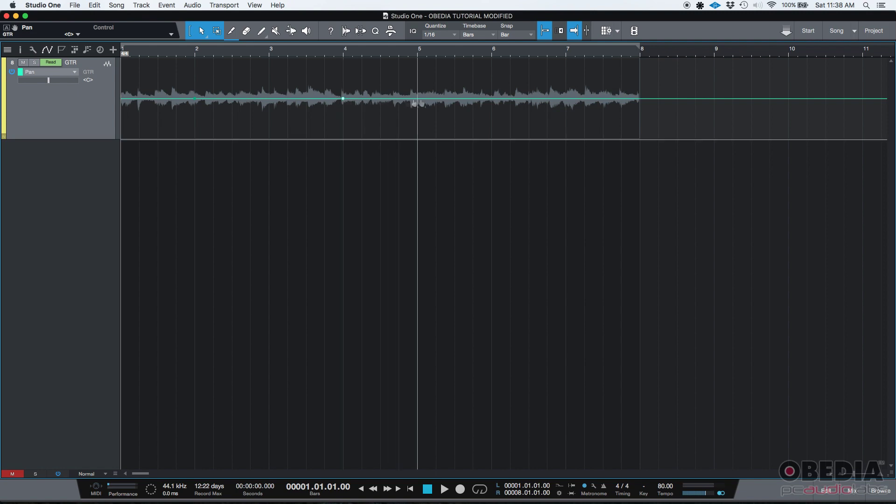
click(492, 104)
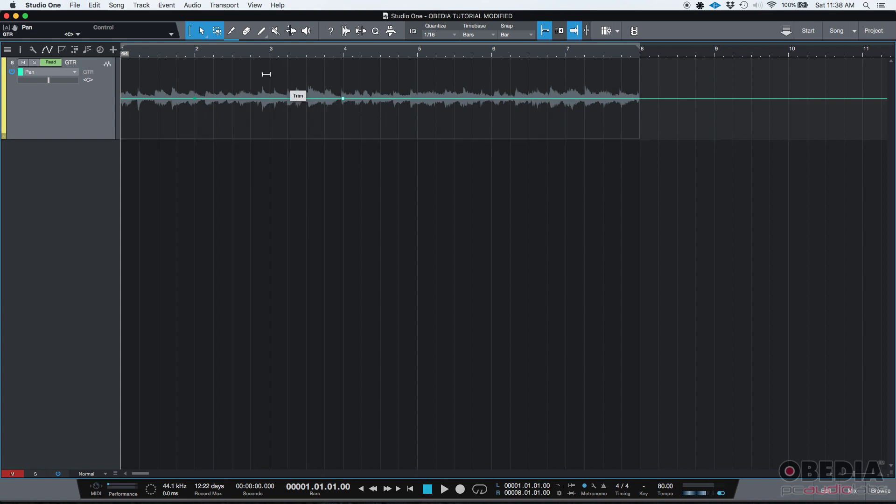
click(344, 100)
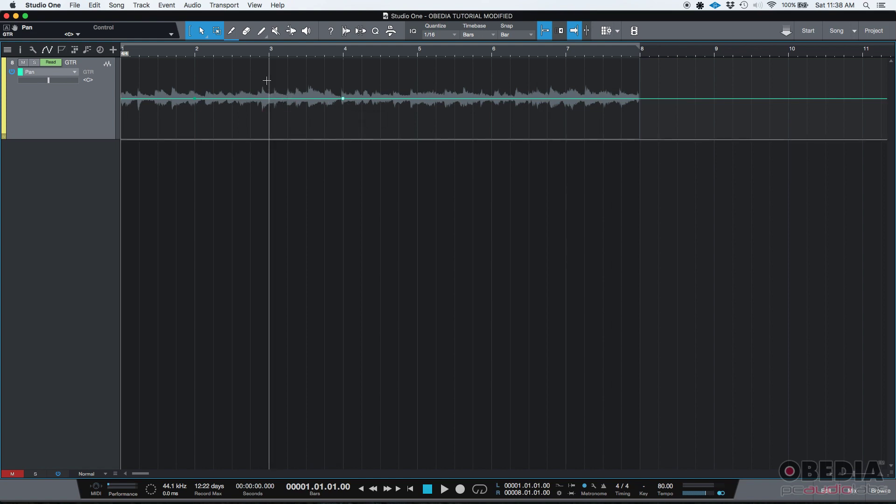
drag(265, 91, 262, 35)
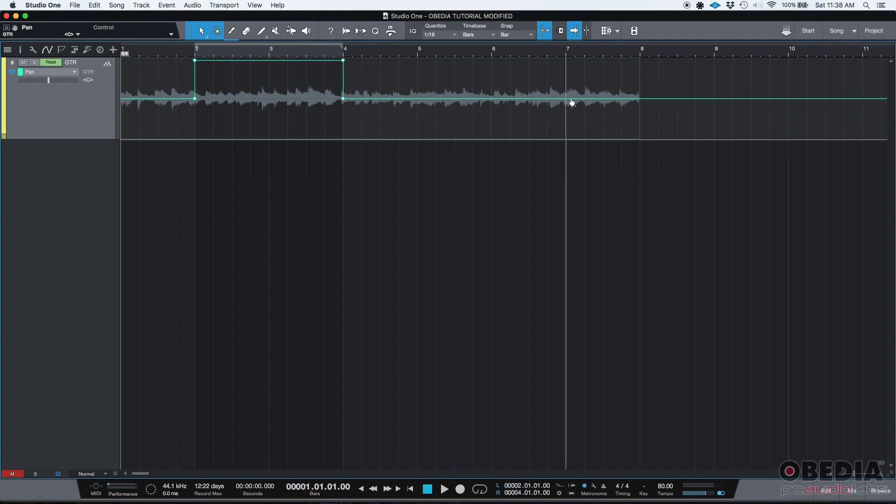
- Add pan points at bars 5 and 7 and lower the segment between them to hard right
click(418, 104)
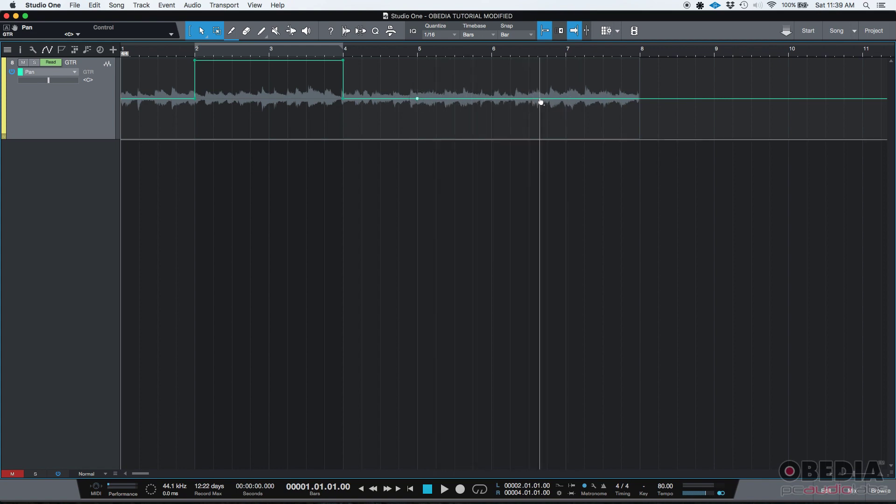
click(568, 101)
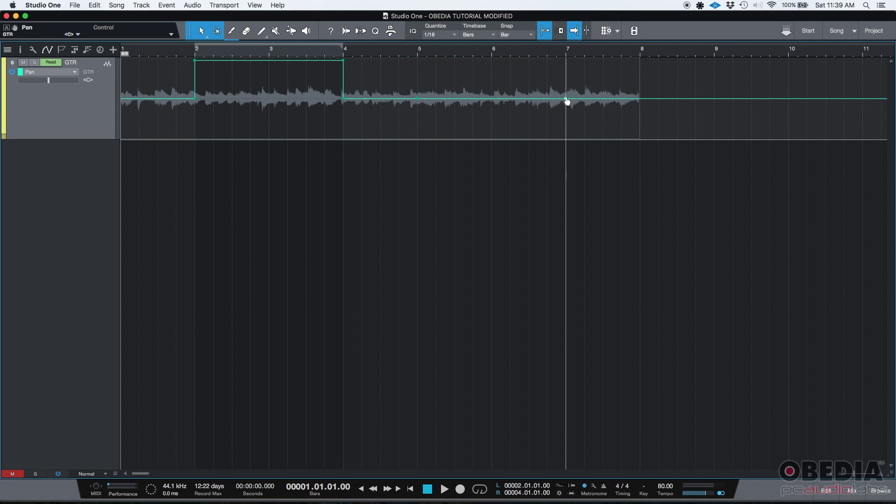
click(503, 76)
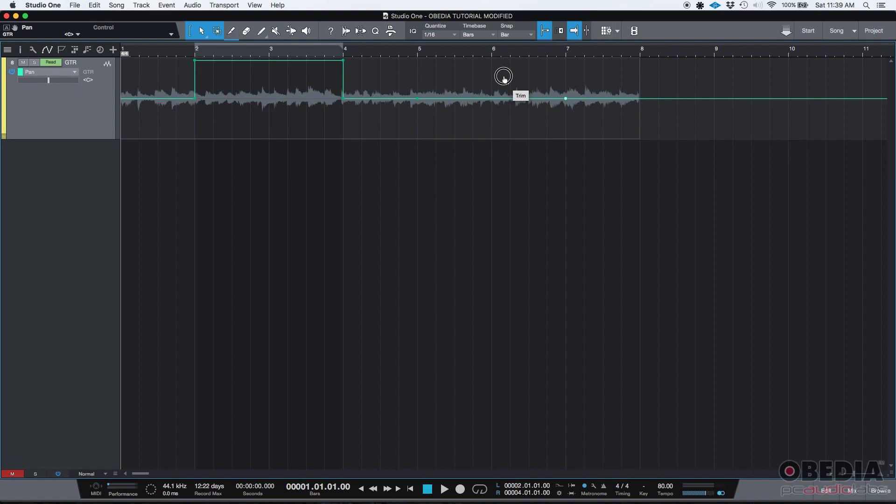
drag(504, 76, 507, 123)
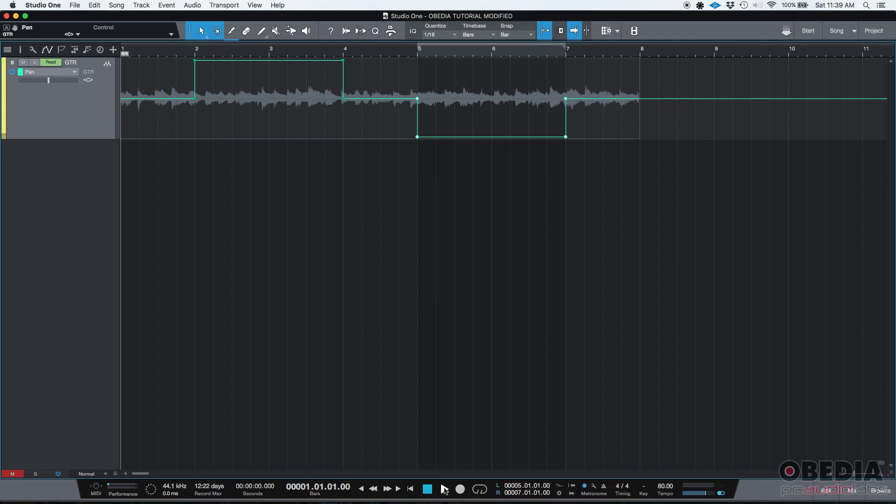
click(444, 490)
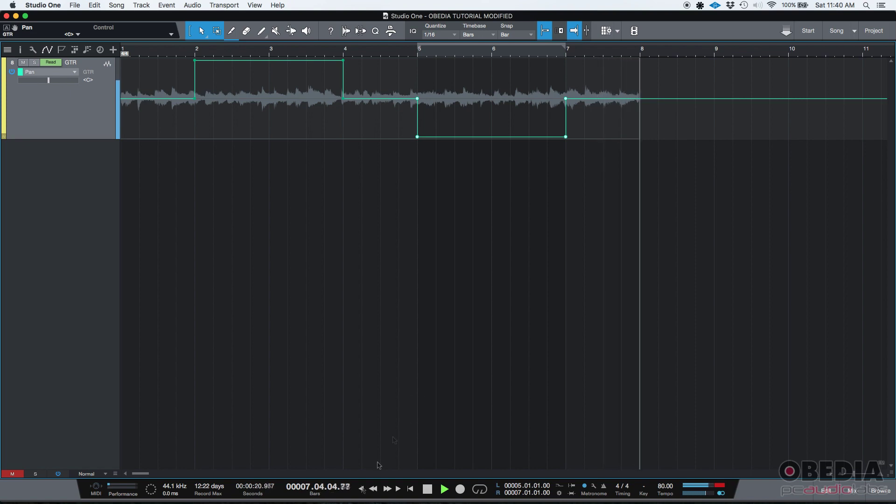
click(427, 490)
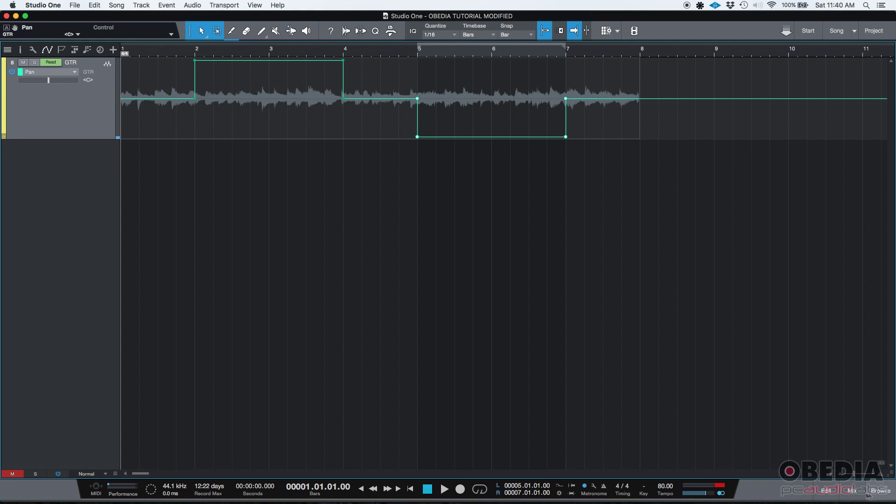
click(851, 491)
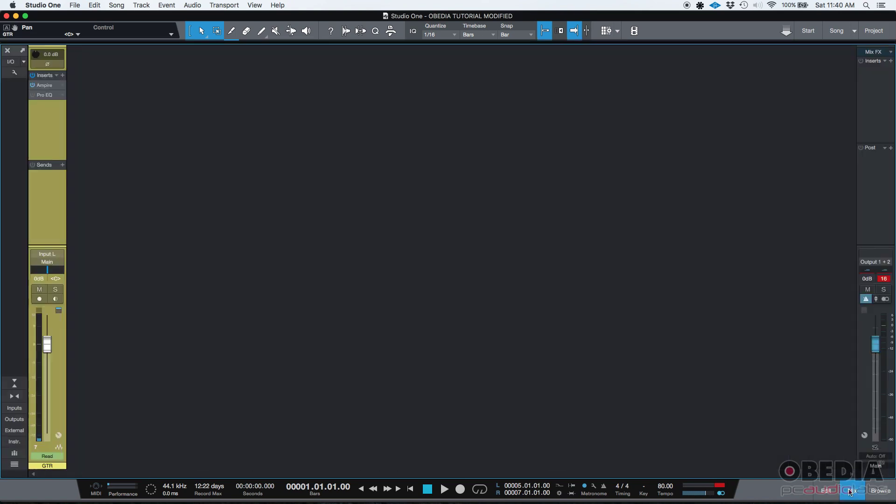
click(851, 491)
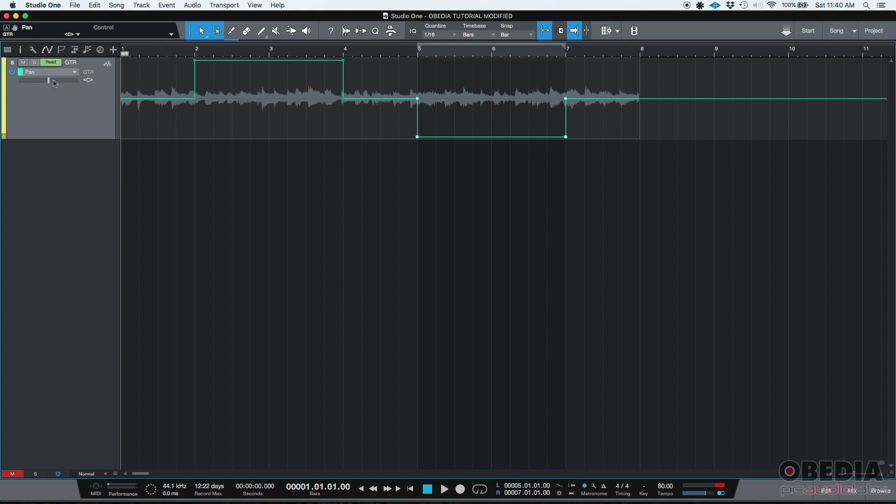
click(851, 491)
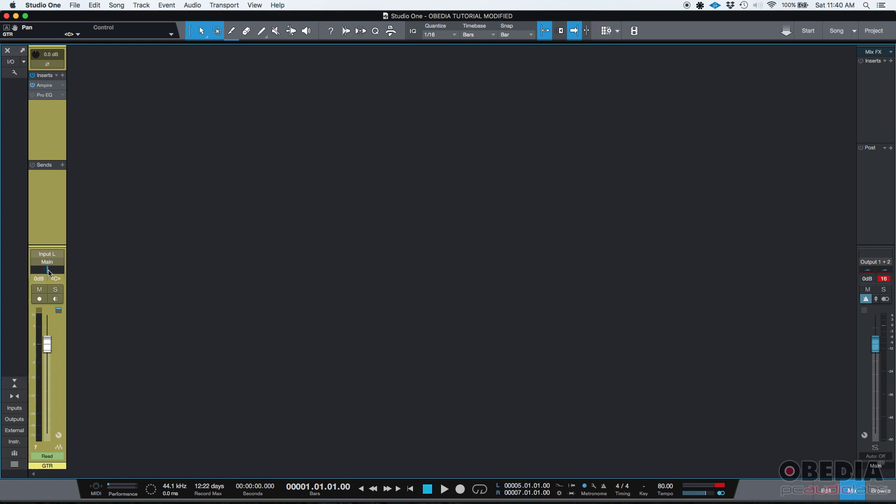
key(space)
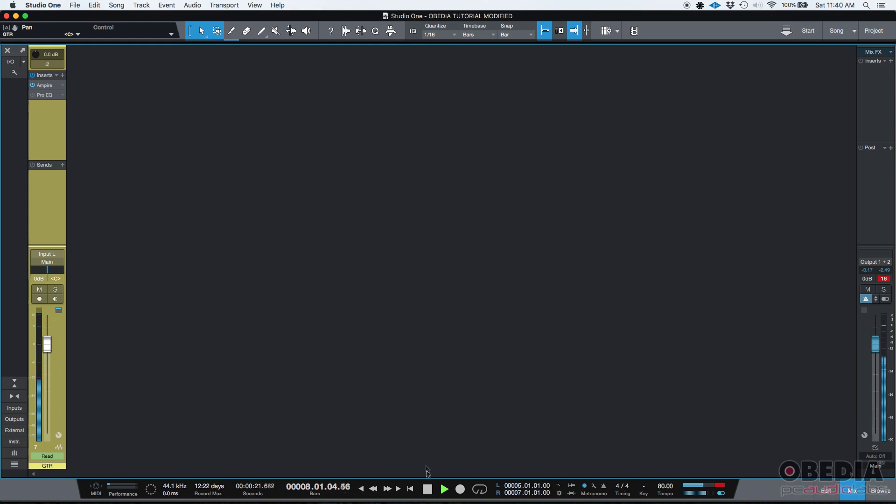
click(428, 489)
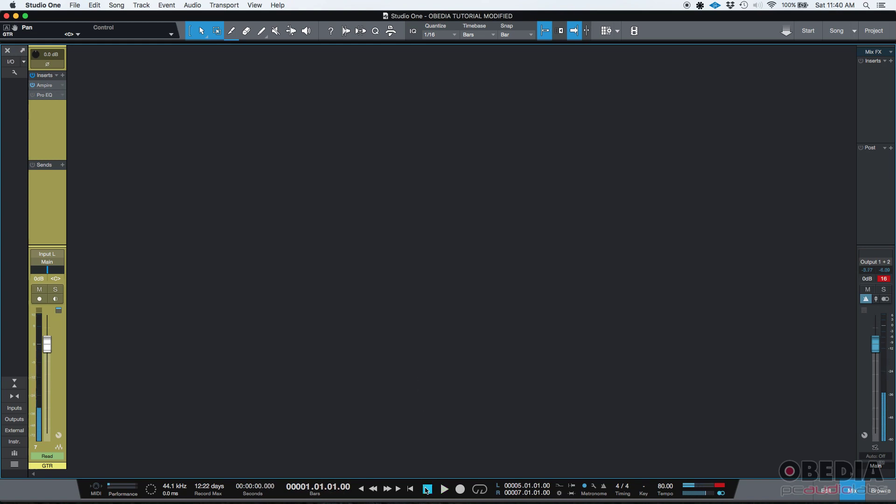
click(852, 490)
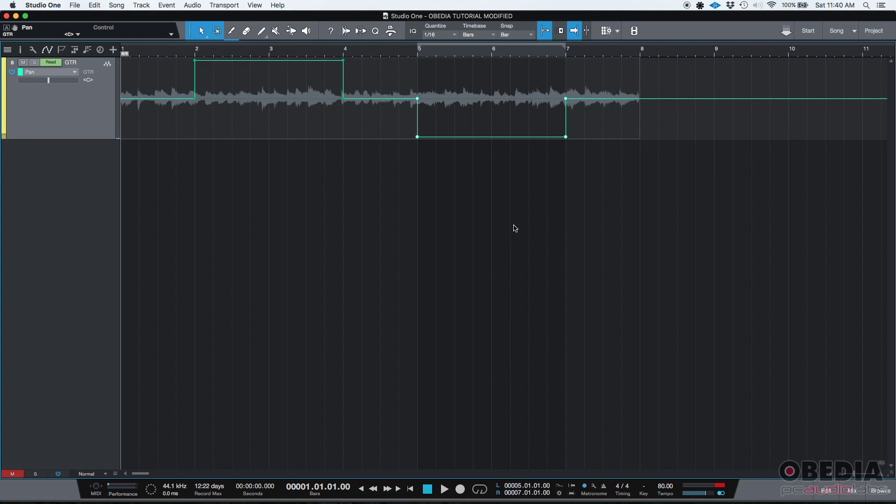
- Switch from Studio One to Firefox showing the OBEDIA website
key(super+Tab)
key(super+Tab)
key(Tab)
key(Tab)
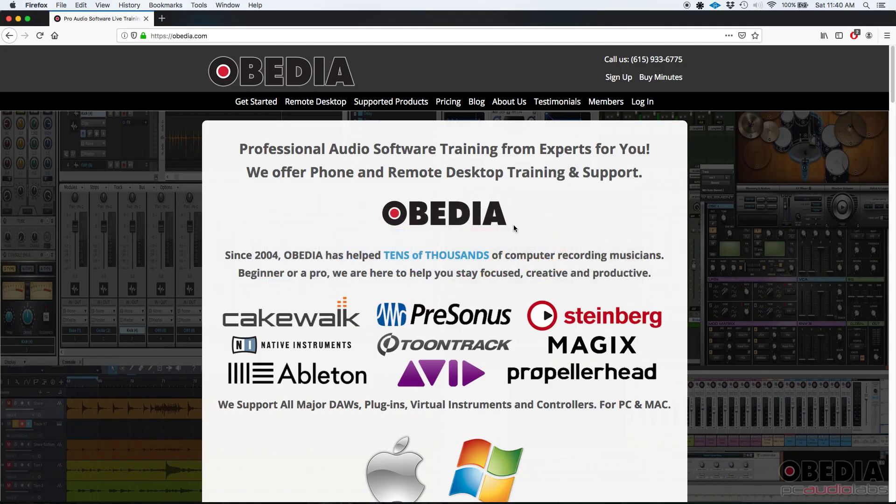